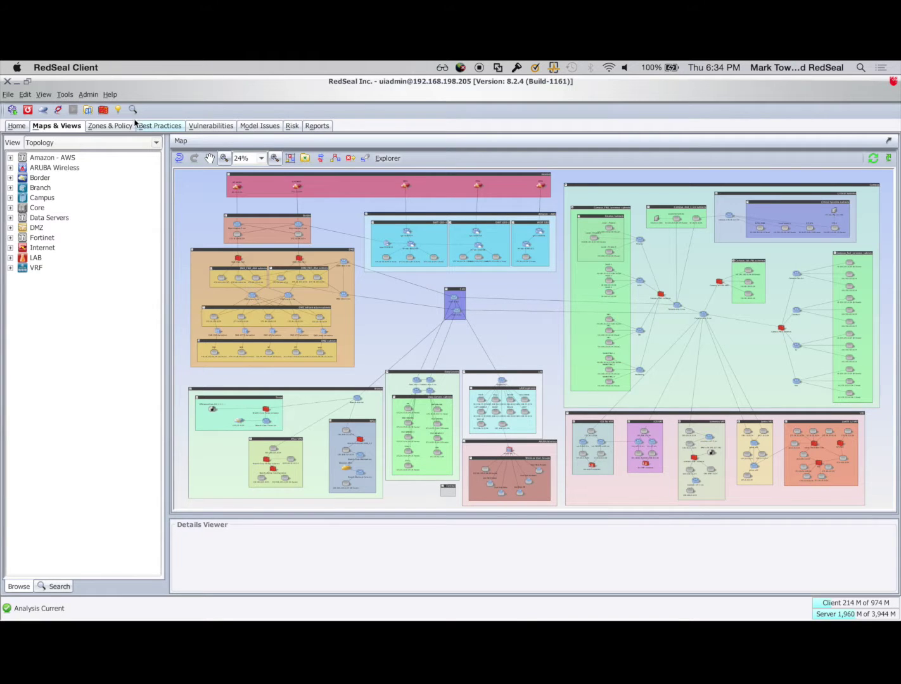
Run a UDP 161 access query from All Untrusted Subnets to Firewall destinations.
click(118, 110)
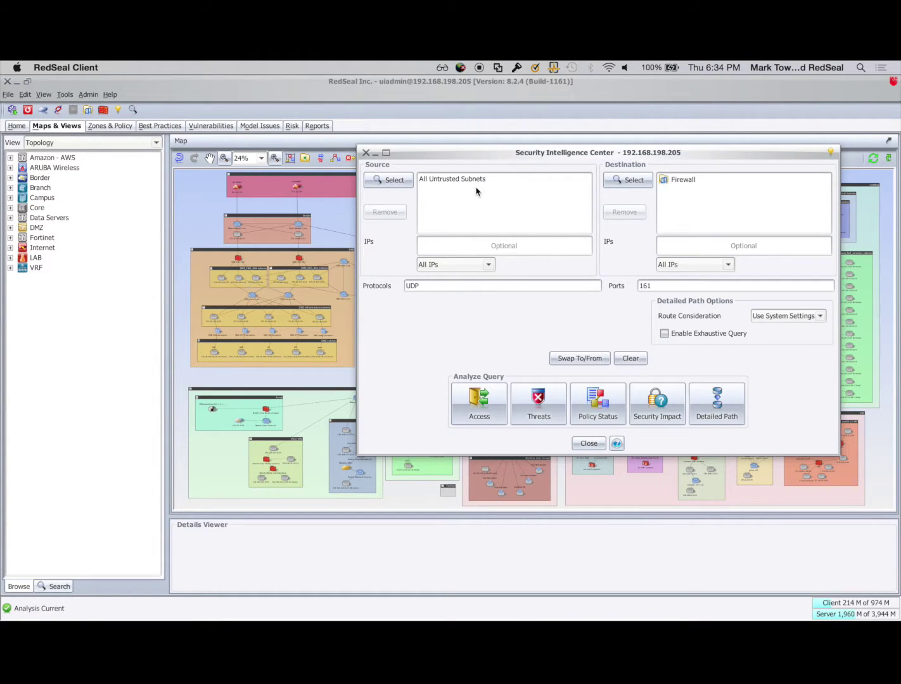
click(459, 184)
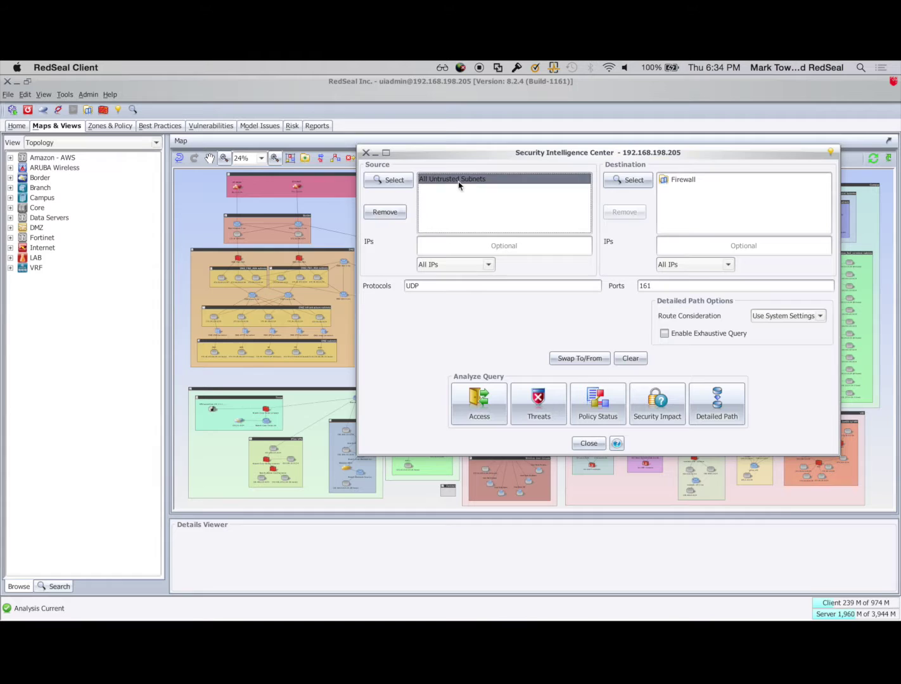
click(390, 181)
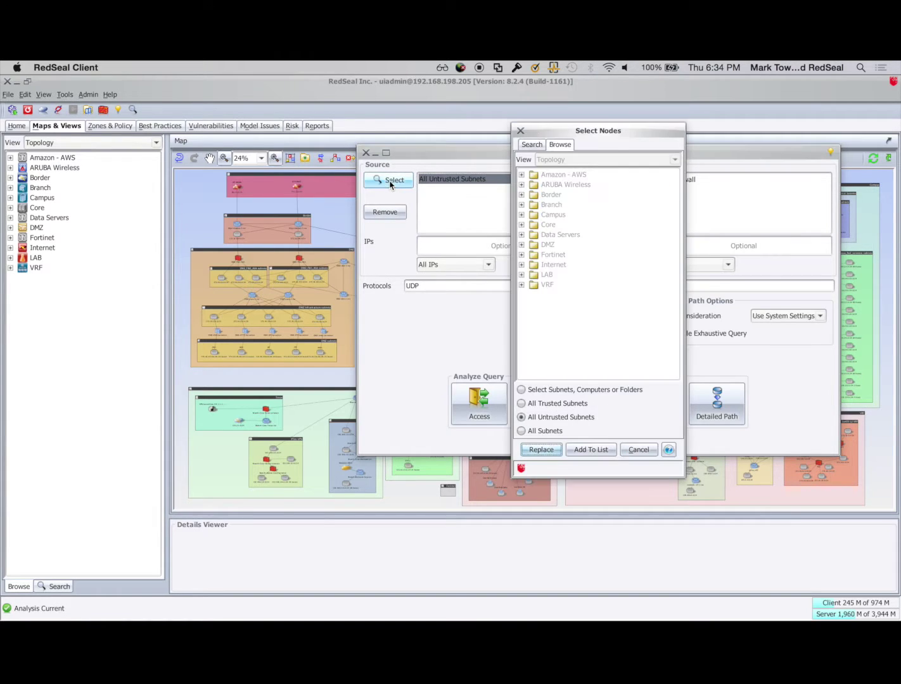
click(542, 449)
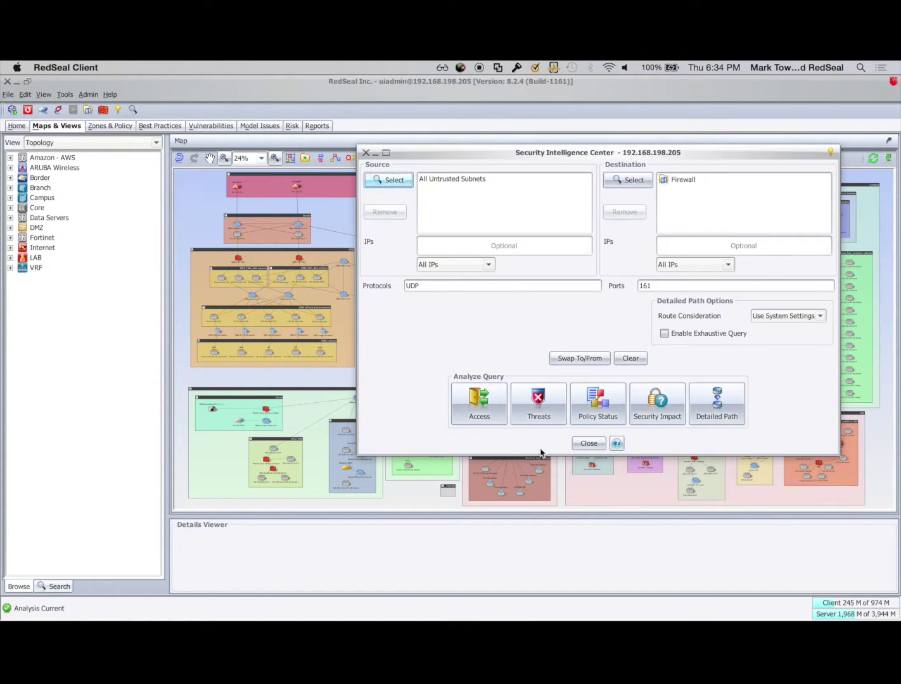
click(676, 181)
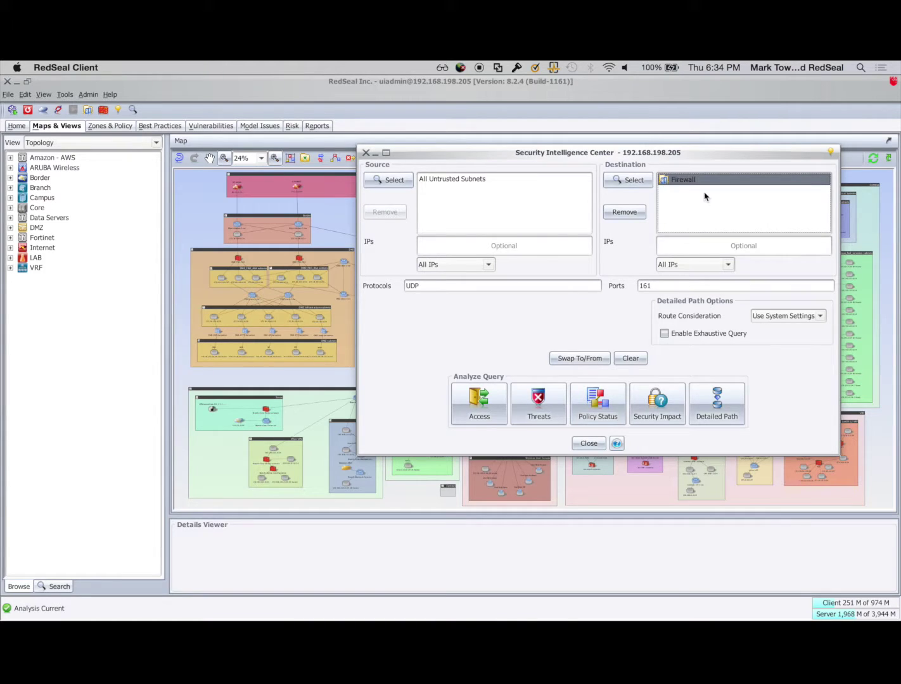
click(482, 400)
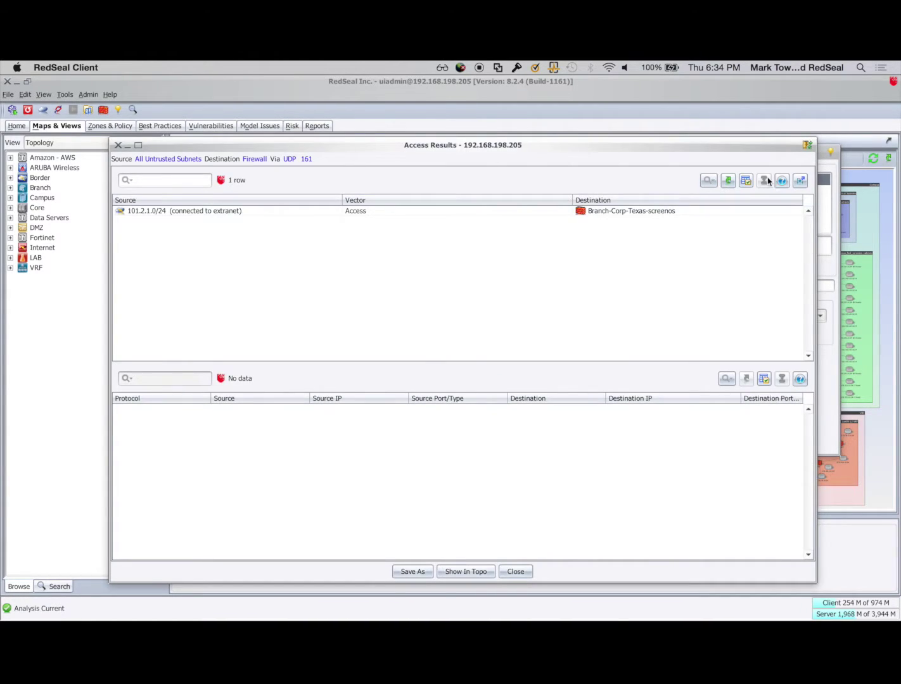
Show the UDP 161 rule from 101.2.1.0/24 to Branch-Corp-Texas-screenos at 101.1.1.1.
click(204, 214)
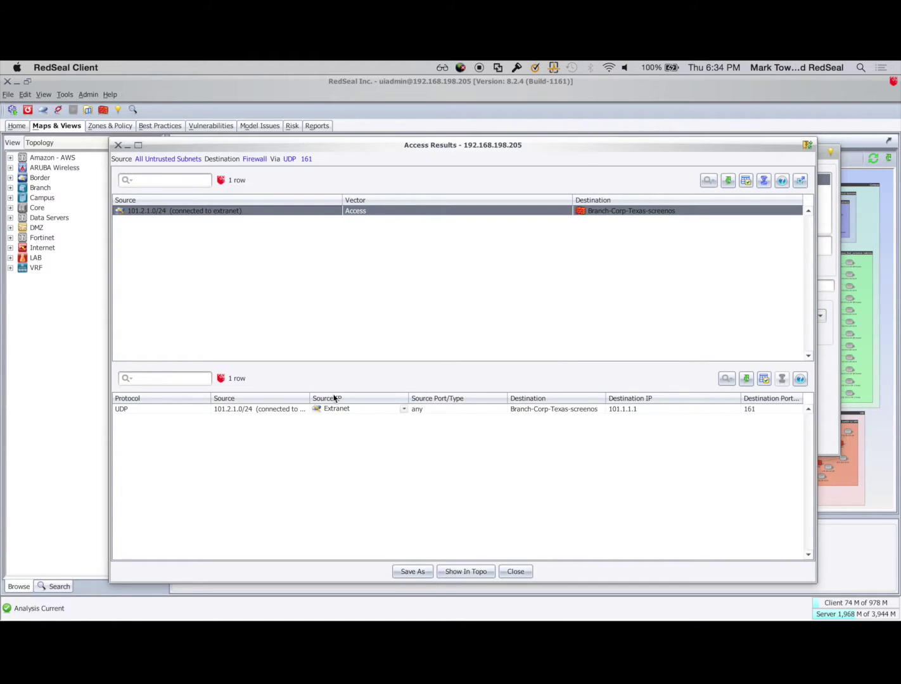
click(278, 410)
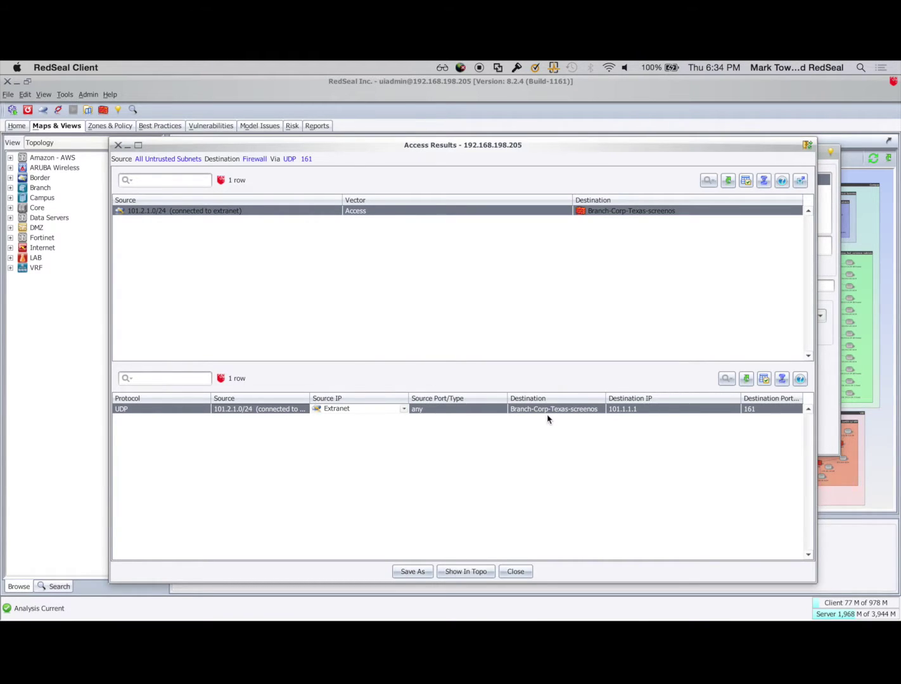
Map the 101.2.1.0/24 path to Branch-Corp-Texas-screenos and view the subnet's LEAPFROGGABLE details.
click(462, 573)
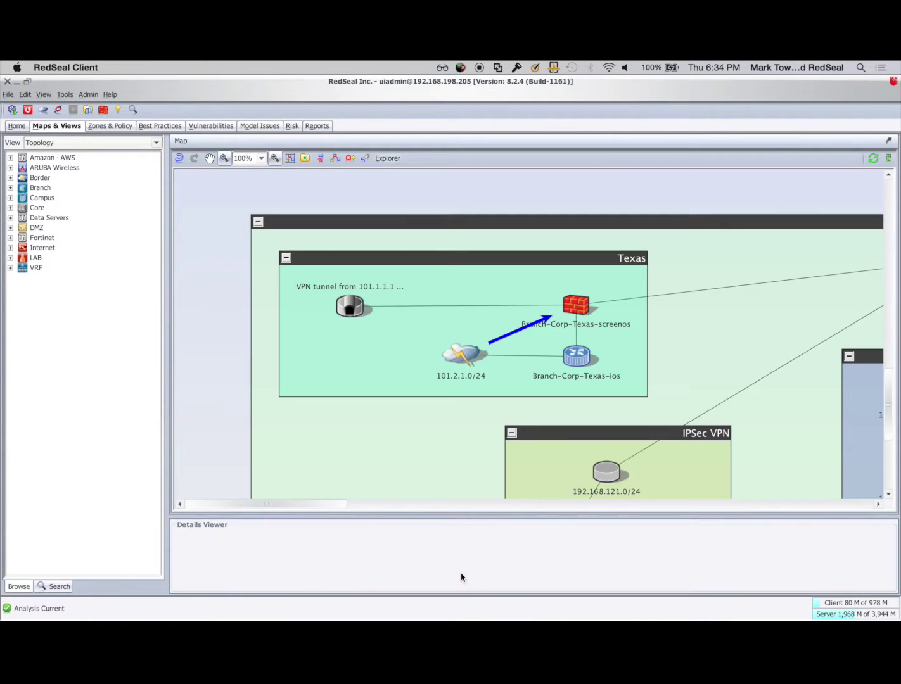
click(460, 357)
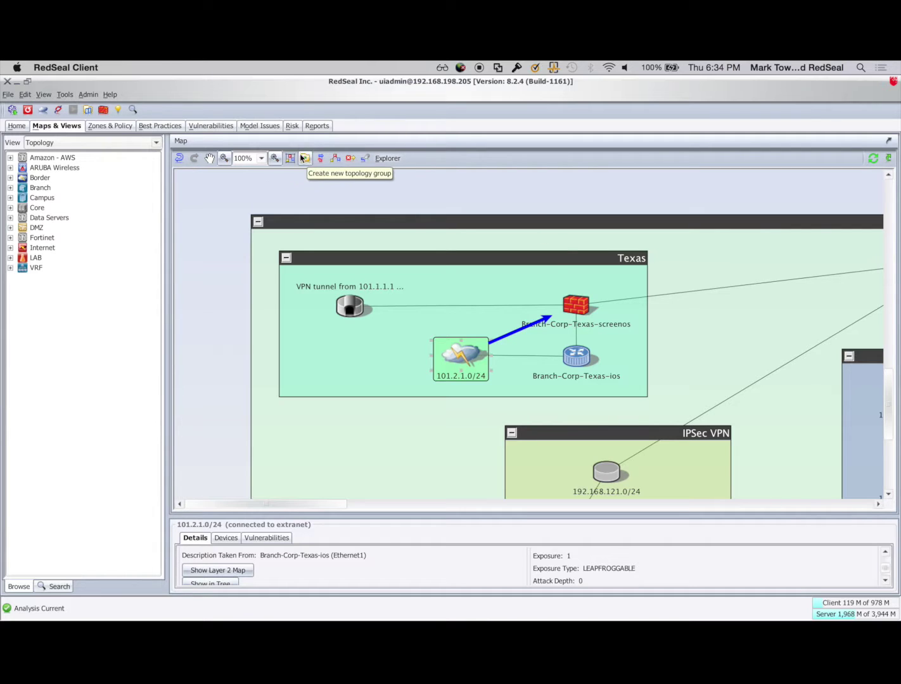
Replace the source with All Subnets and rerun the UDP 161 access query to firewalls.
click(117, 110)
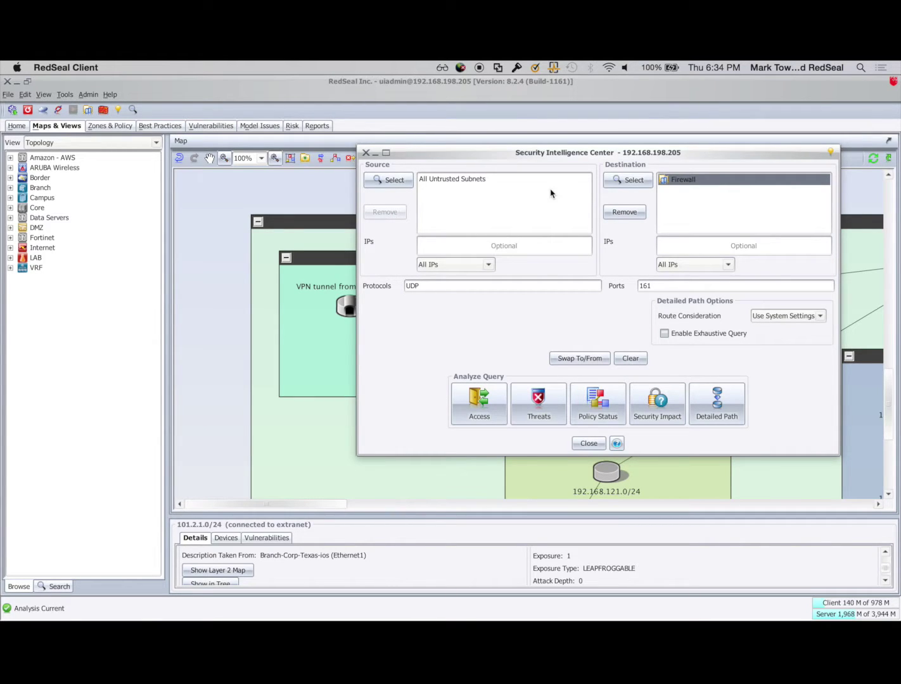
click(461, 180)
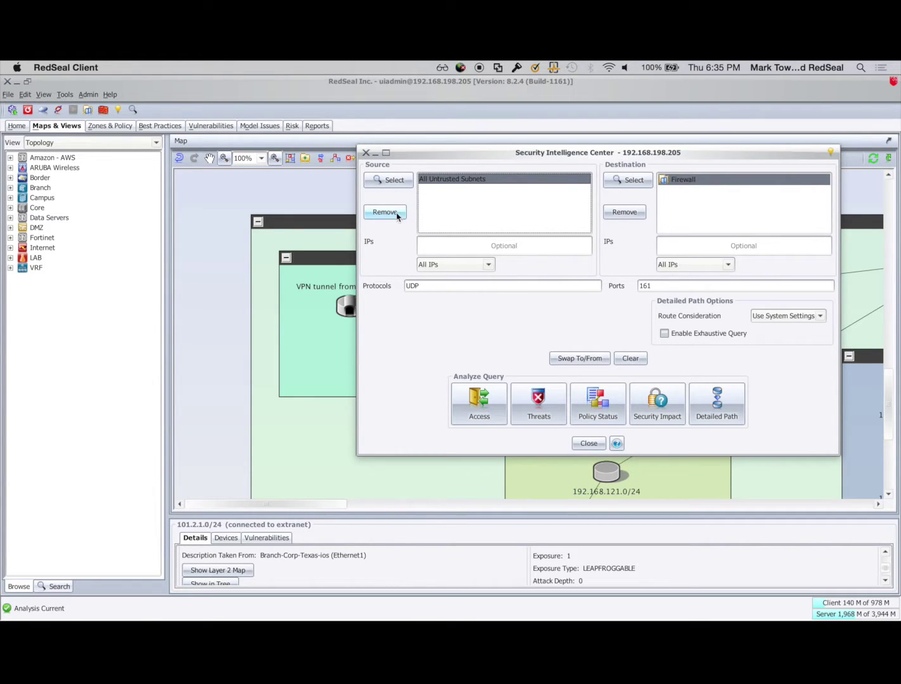
click(396, 180)
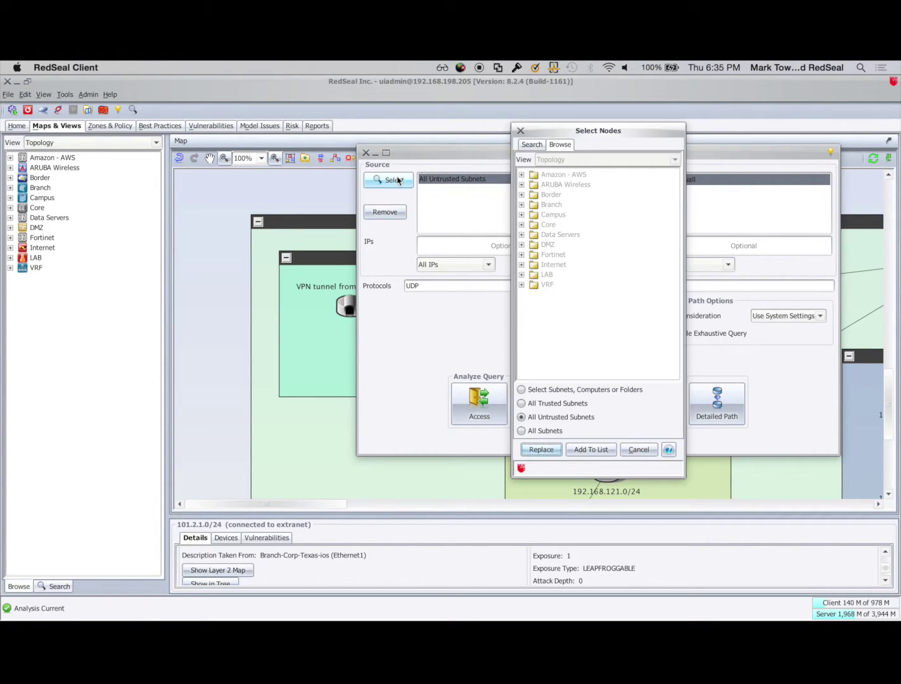
click(541, 432)
click(543, 450)
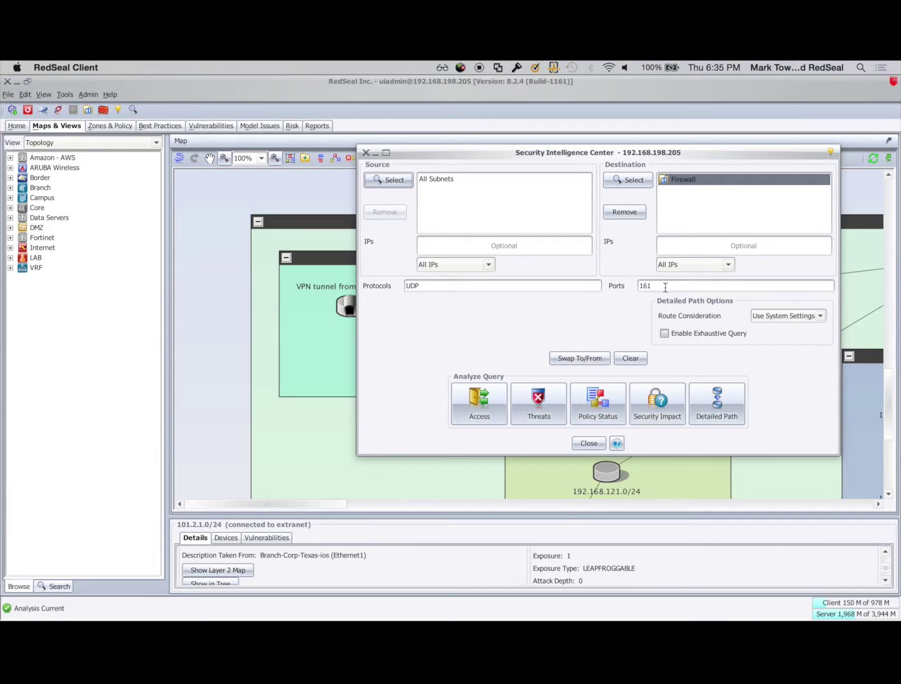
click(481, 407)
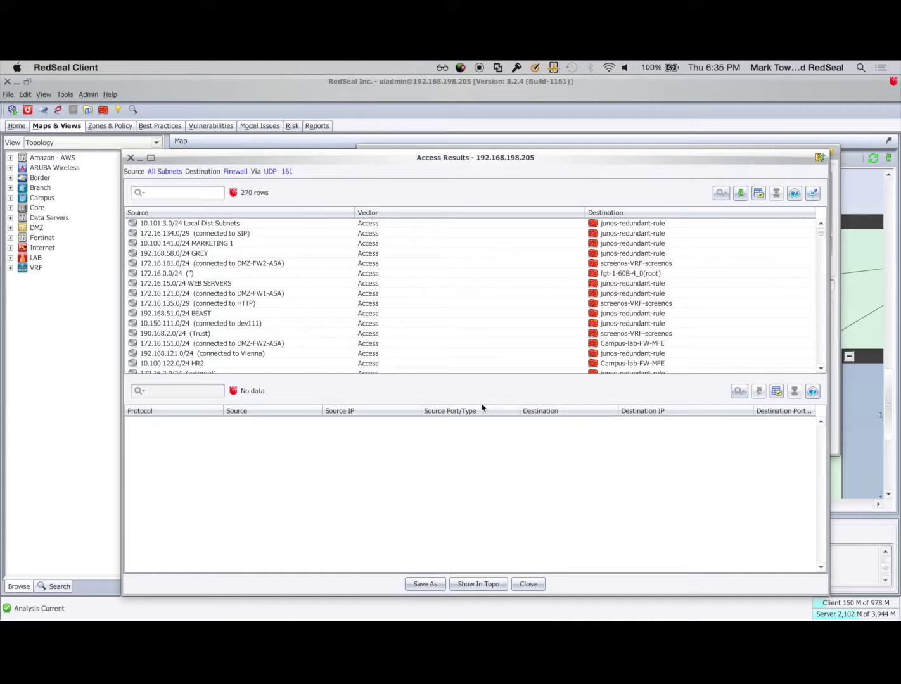
Plot all 270 access paths on the map and enlarge the Access Results table.
click(470, 583)
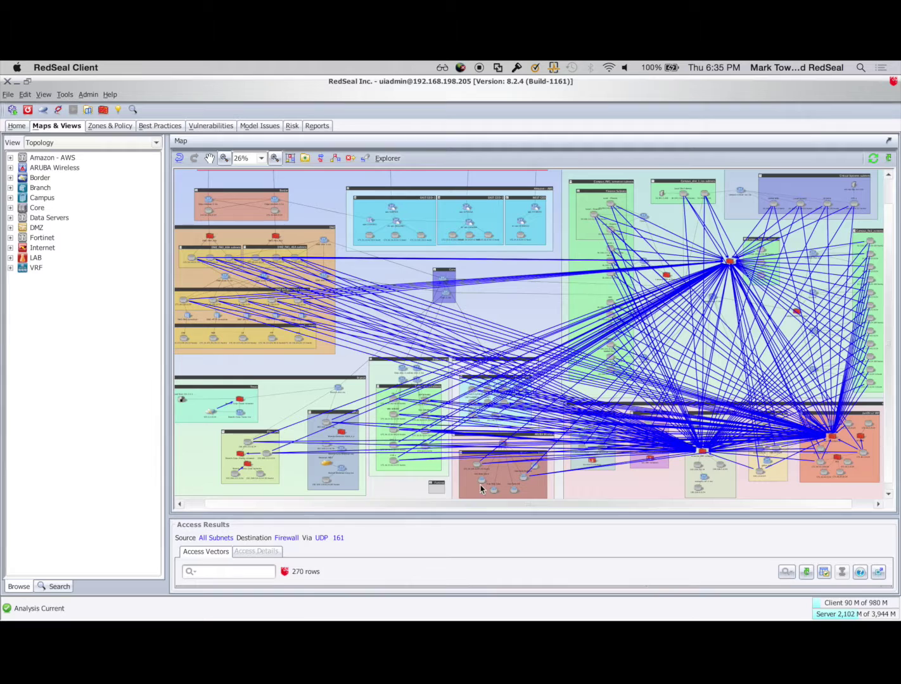
drag(509, 516, 500, 359)
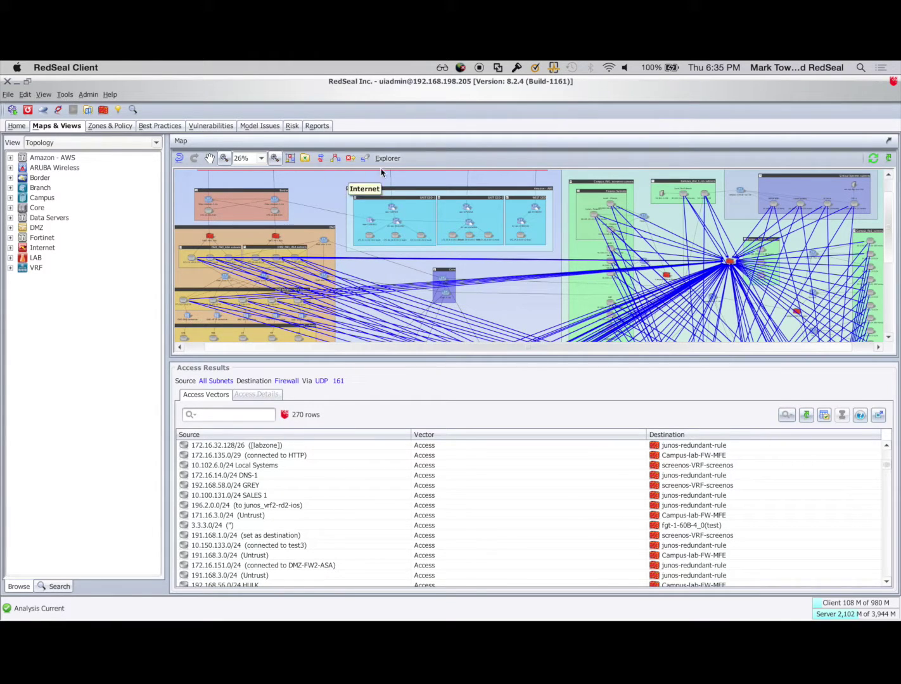
Clear the access paths from the map and go to the Security Model report designs.
click(365, 158)
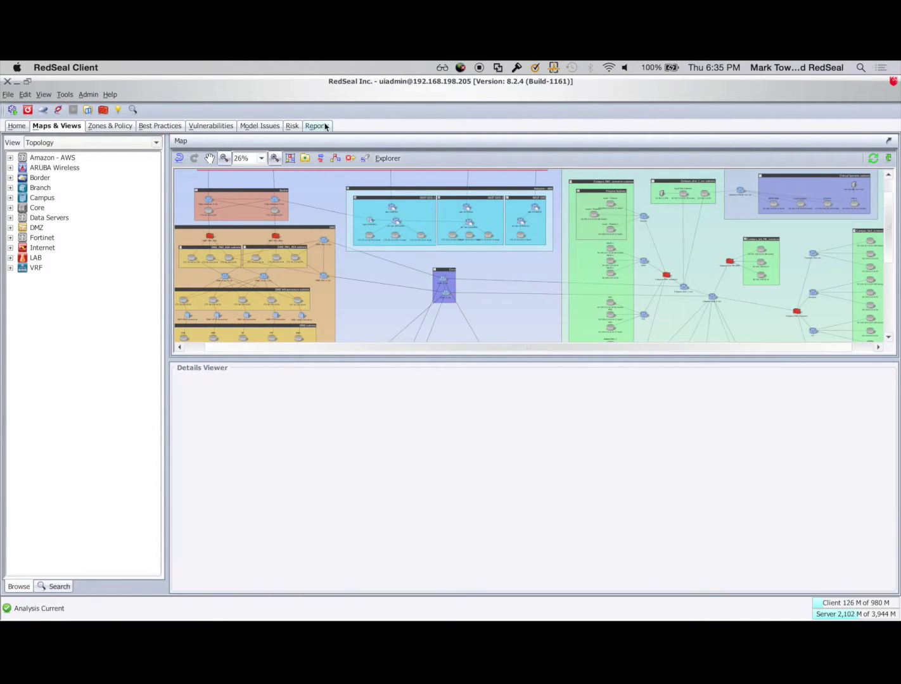
click(317, 126)
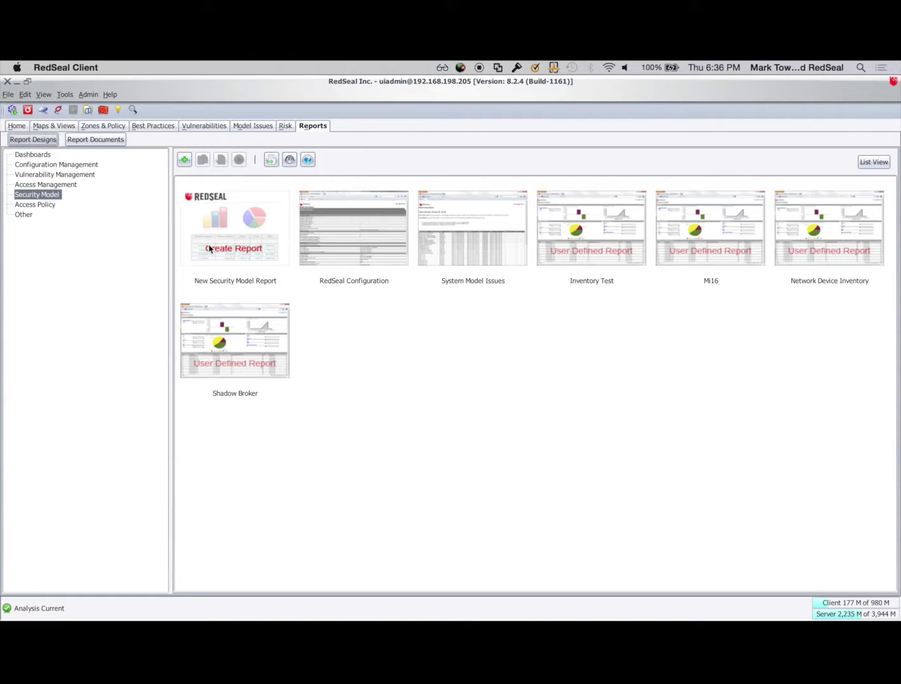
Create a new Network Device report design named 'Shadow'.
double_click(250, 234)
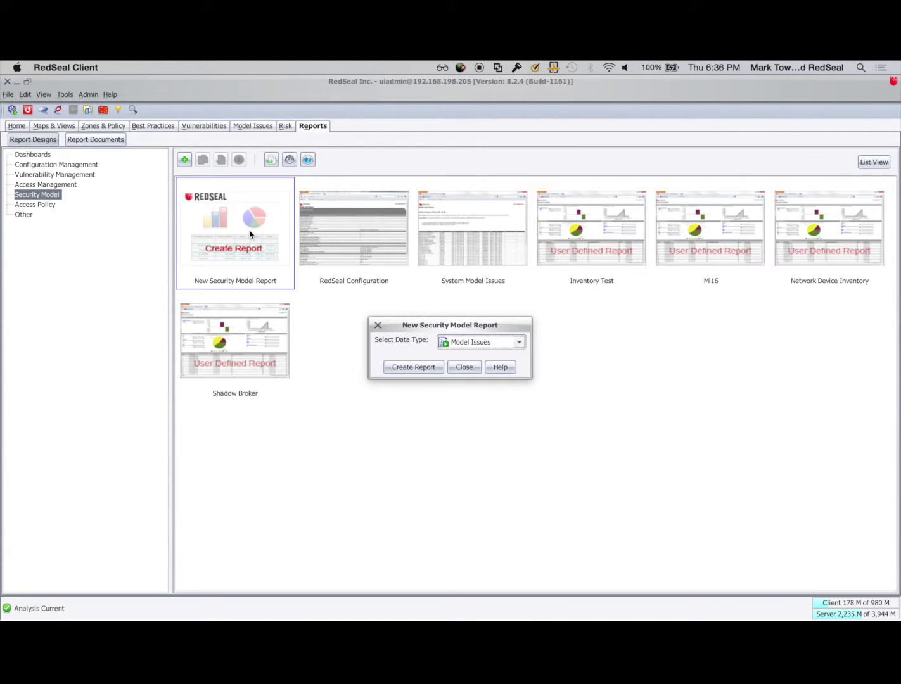
click(502, 344)
click(498, 371)
click(426, 371)
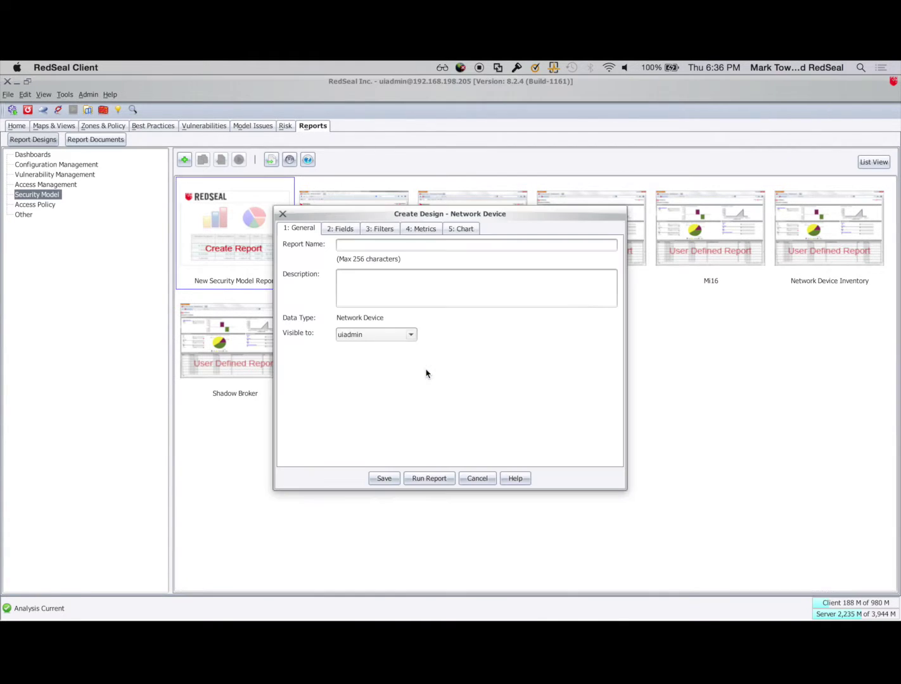
click(356, 244)
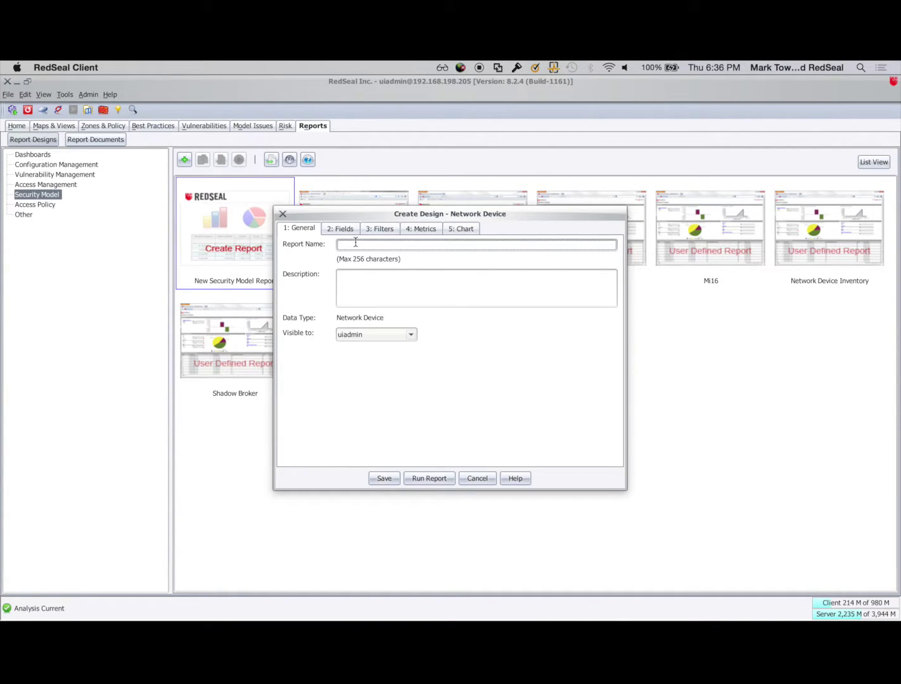
text(Shadow)
Add an OS Version column, group by OS Version, and limit each group to 10 rows.
click(340, 228)
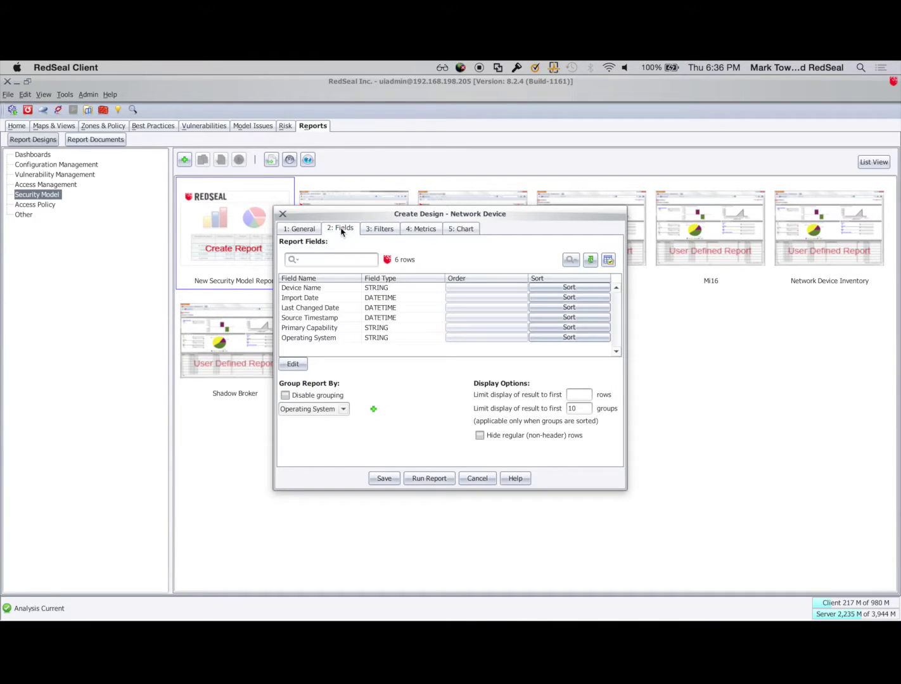
click(293, 365)
click(329, 359)
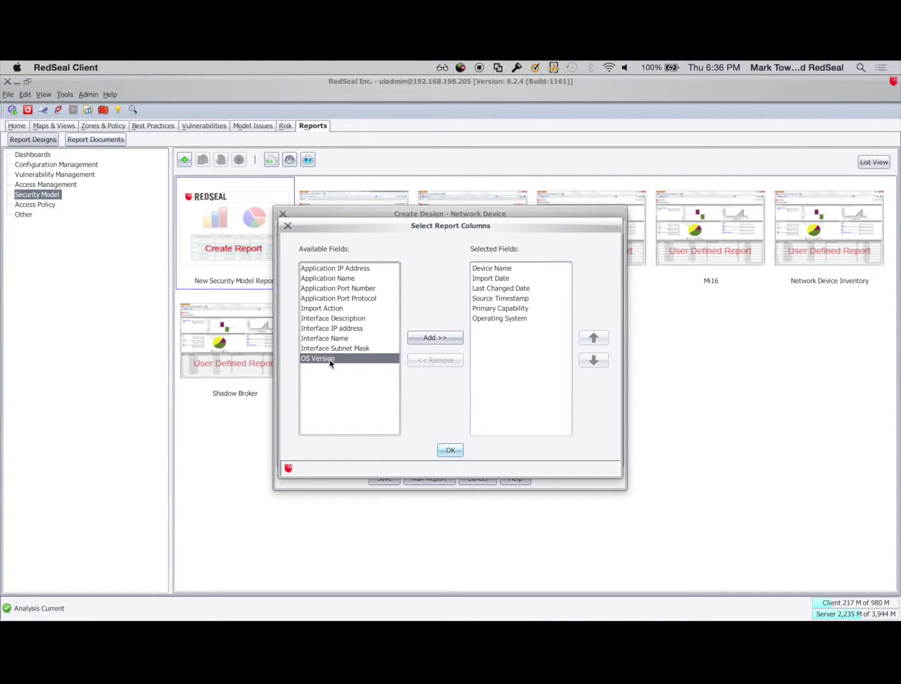
click(452, 341)
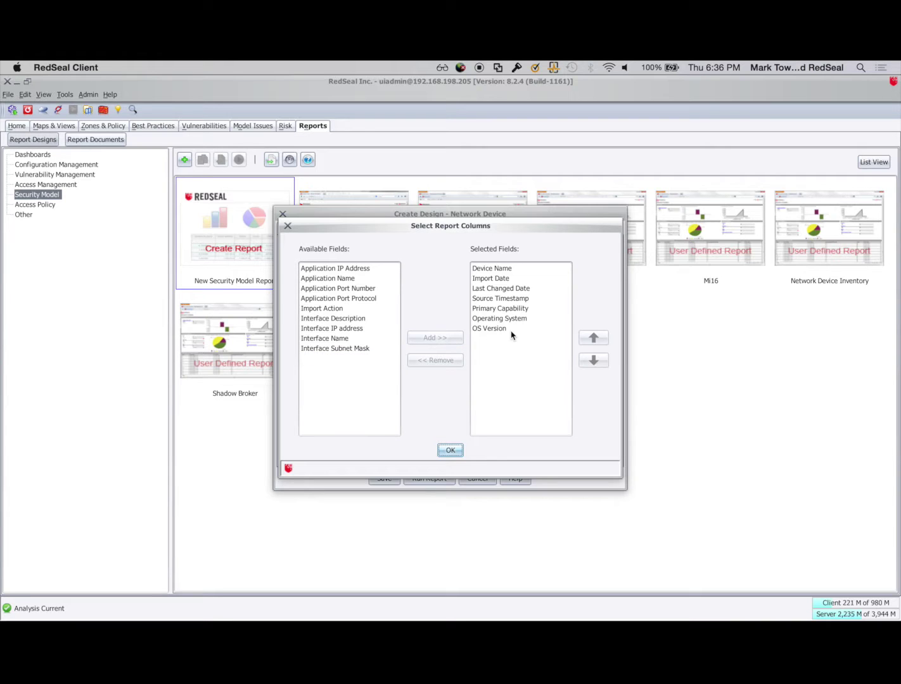
click(454, 450)
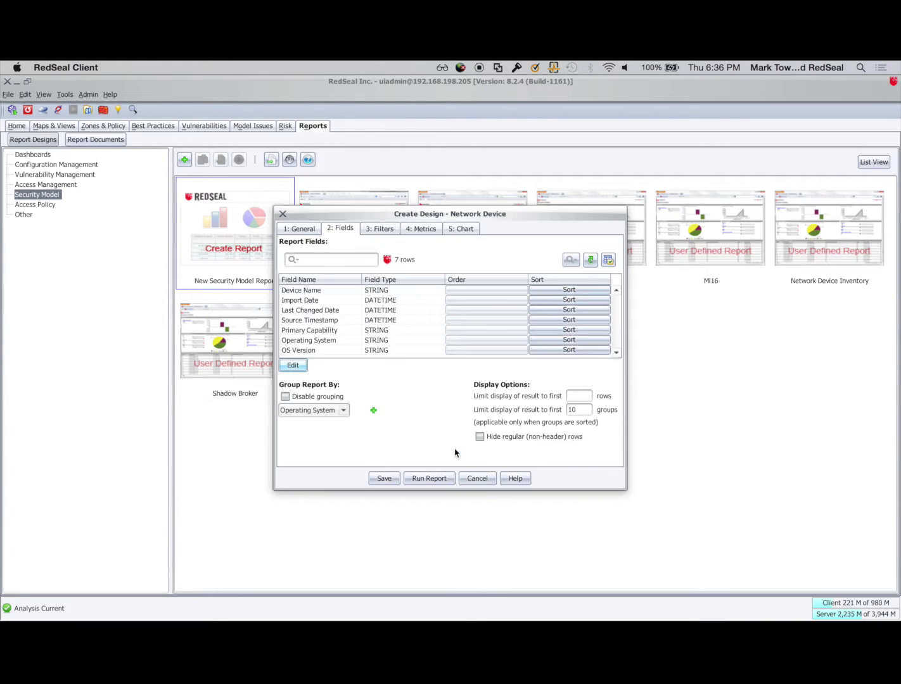
click(342, 412)
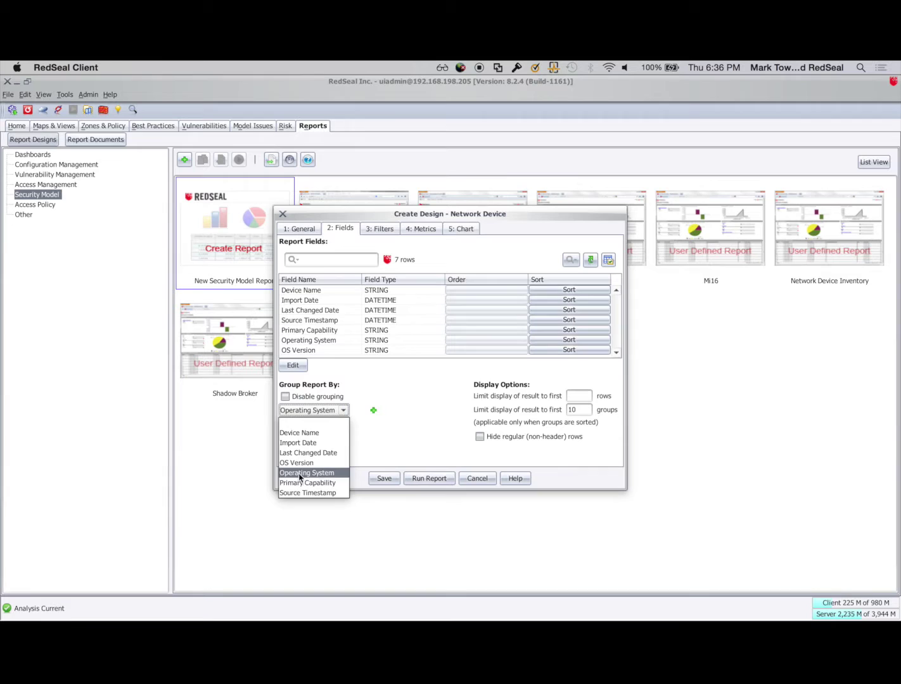
click(296, 464)
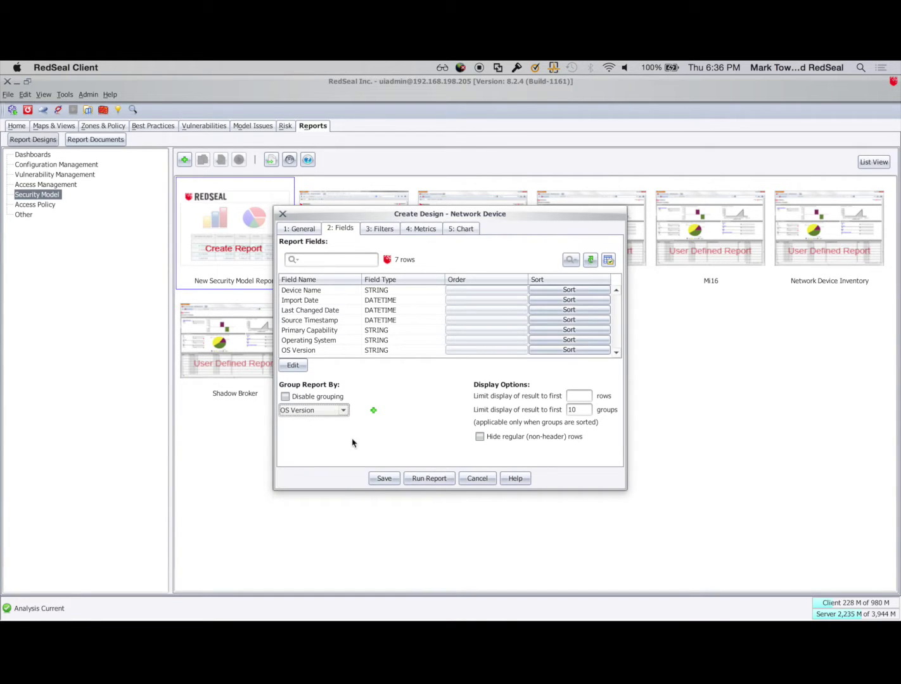
click(579, 396)
text(10)
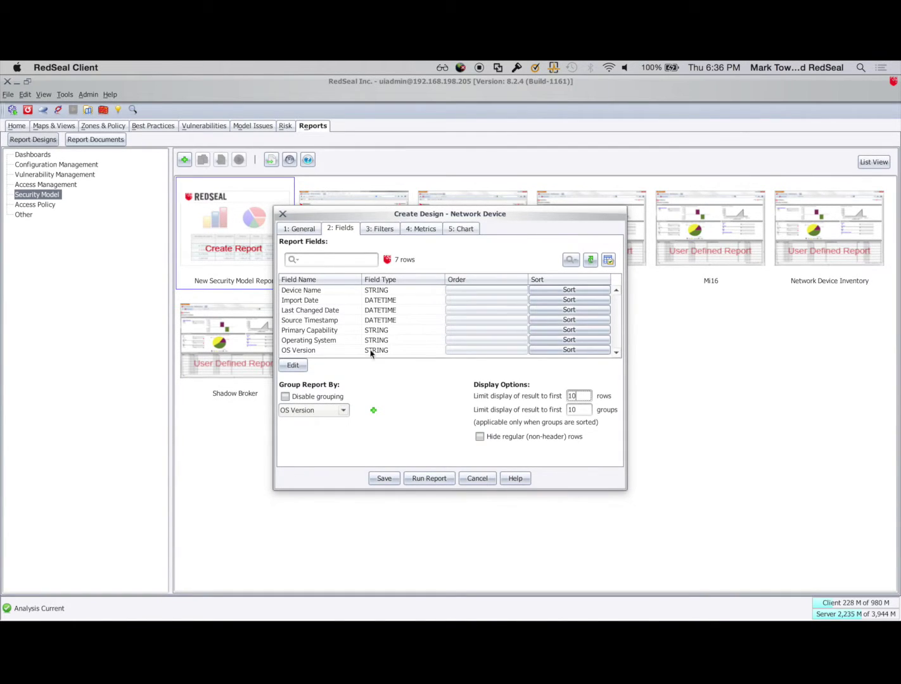
click(379, 229)
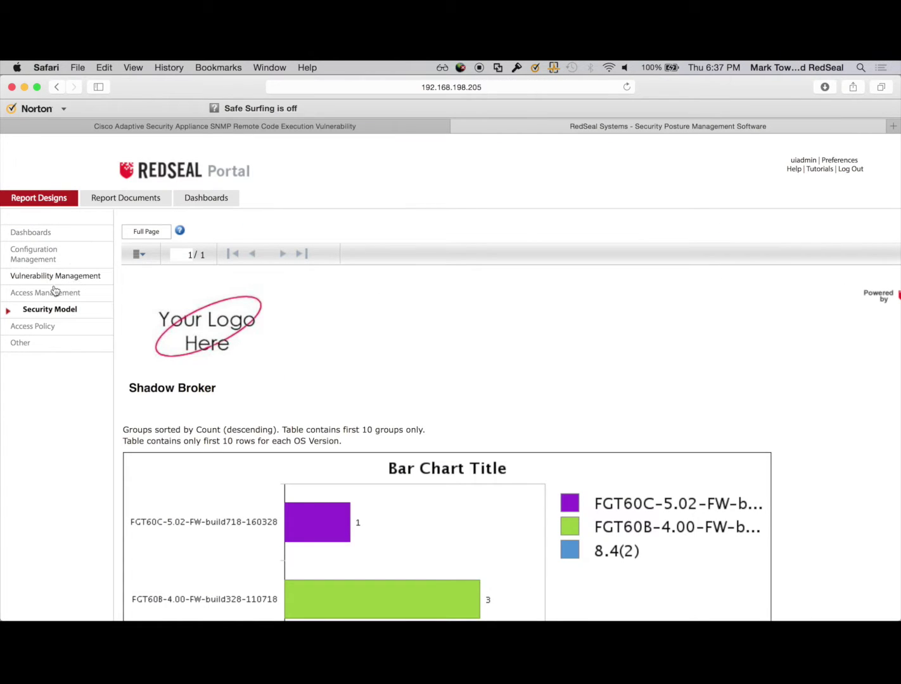
Open the Shadow Broker report in RedSeal Portal and scroll to its OS-version chart and table.
click(46, 310)
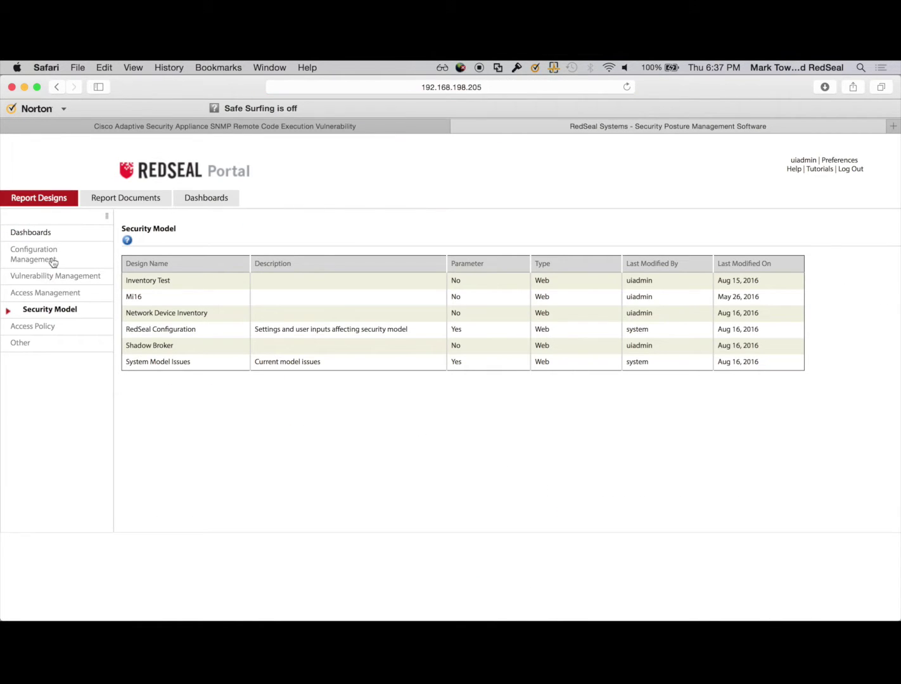
click(153, 349)
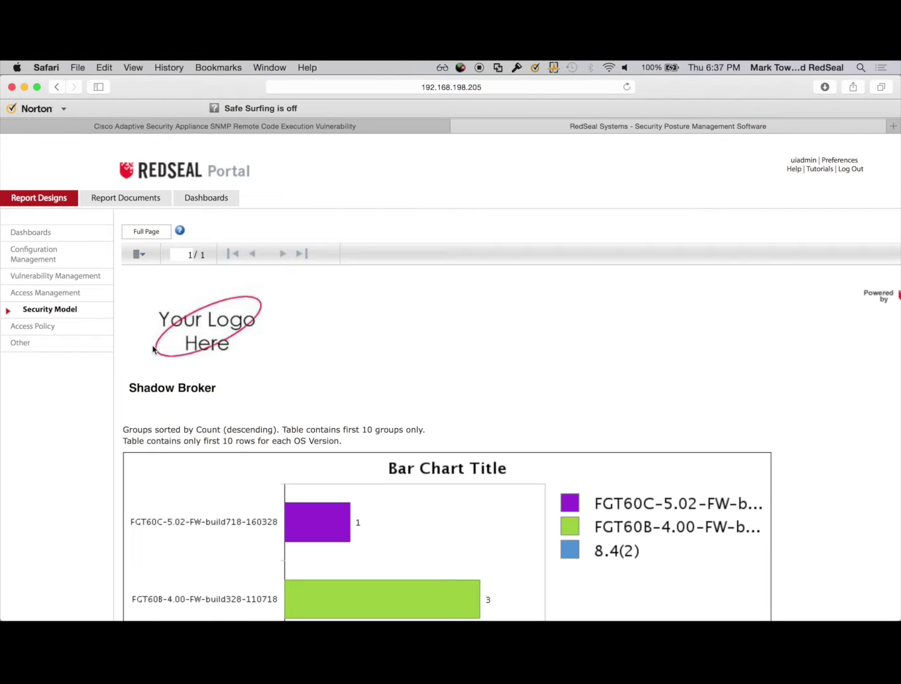
scroll(394, 361, down, 5)
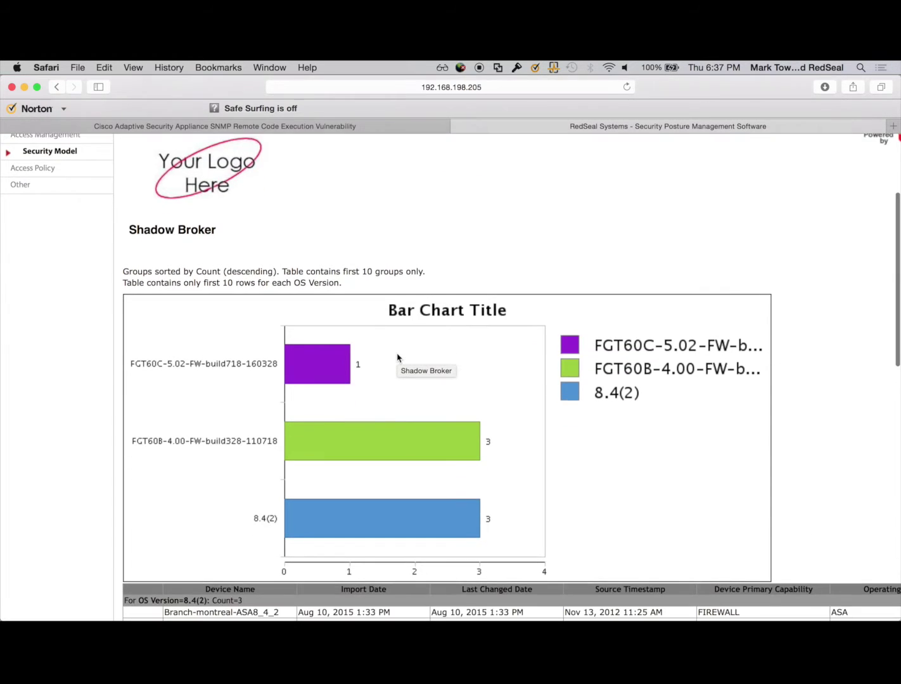
scroll(396, 356, down, 1)
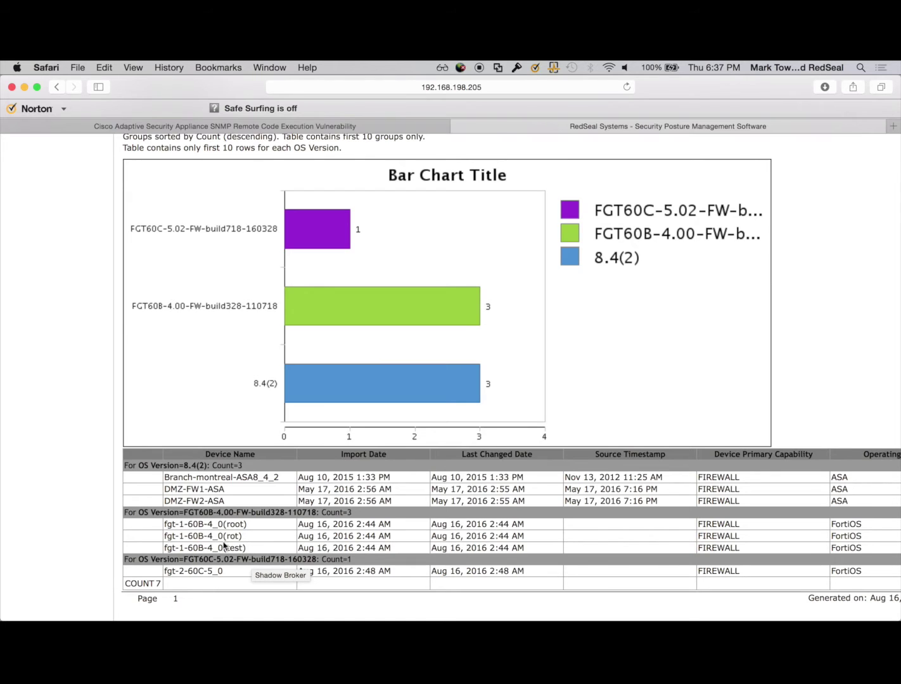
drag(204, 512, 295, 504)
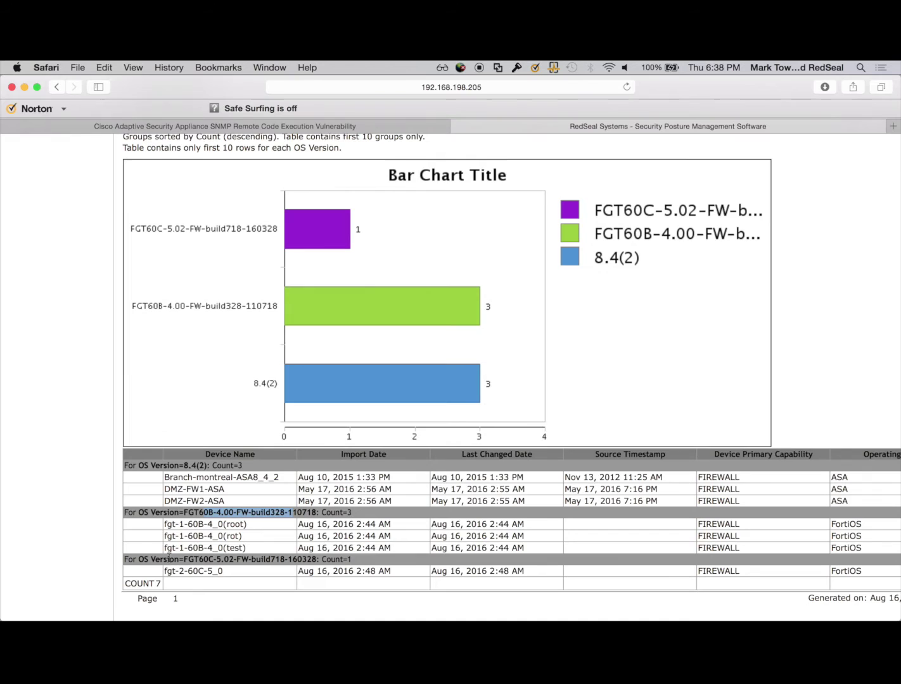
drag(168, 558, 352, 559)
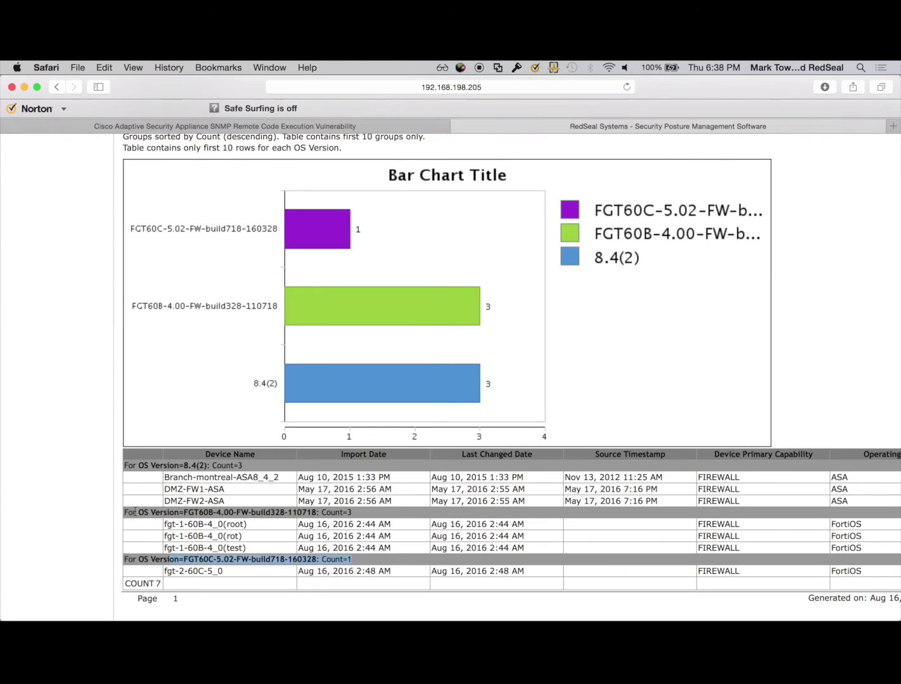
drag(139, 512, 360, 511)
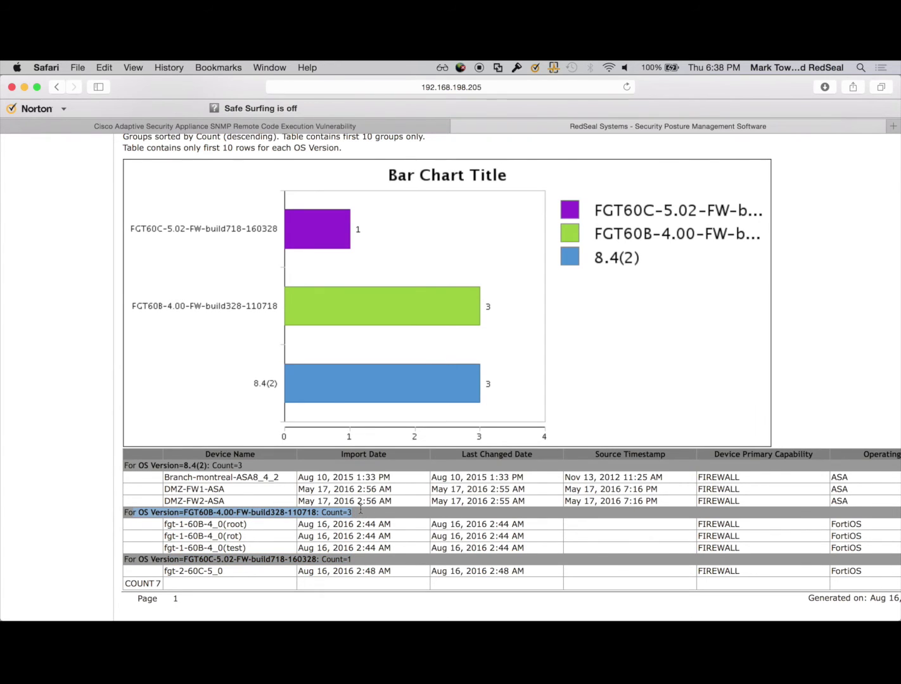